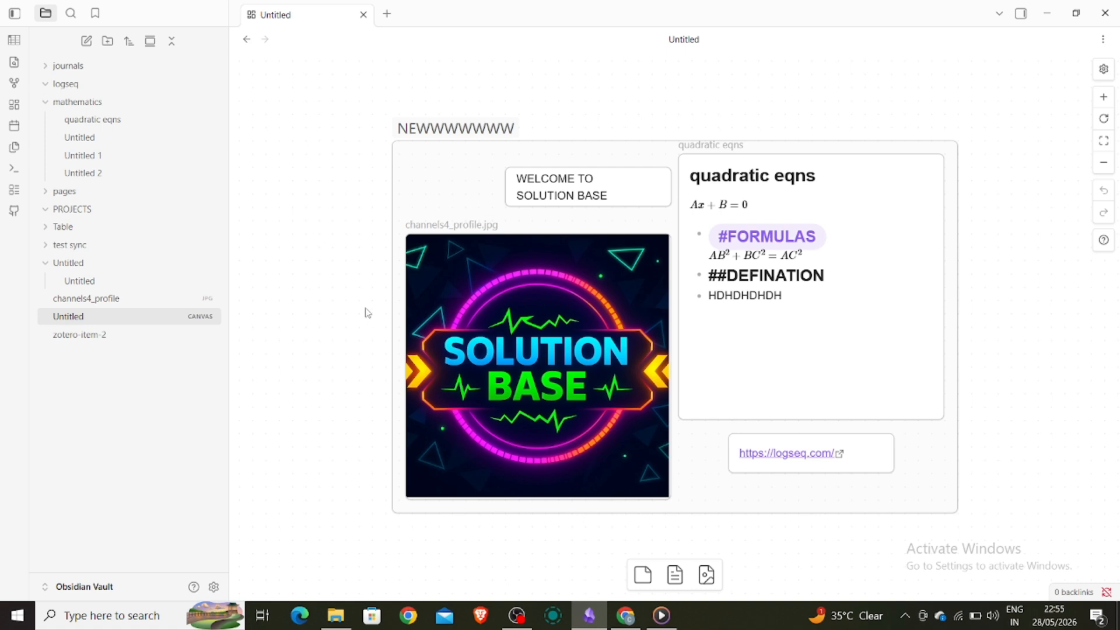
- Open Obsidian's Settings from the sidebar gear to reach the Community plugins page
left_click(214, 586)
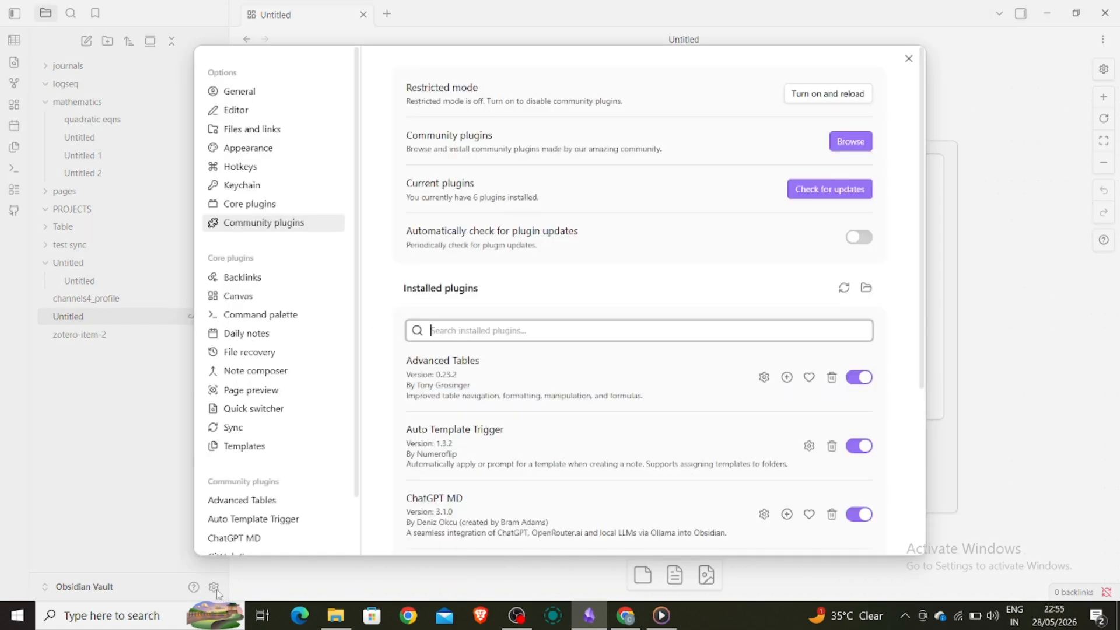
- Install and enable the Templater plugin from the community plugin browser
left_click(283, 228)
left_click(858, 149)
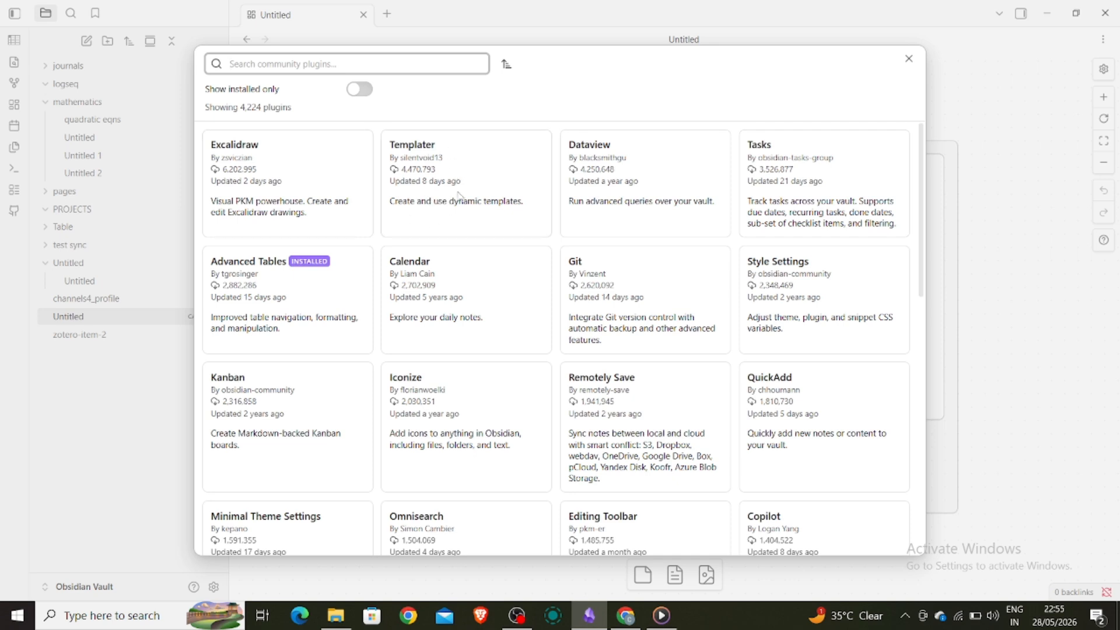
left_click(428, 158)
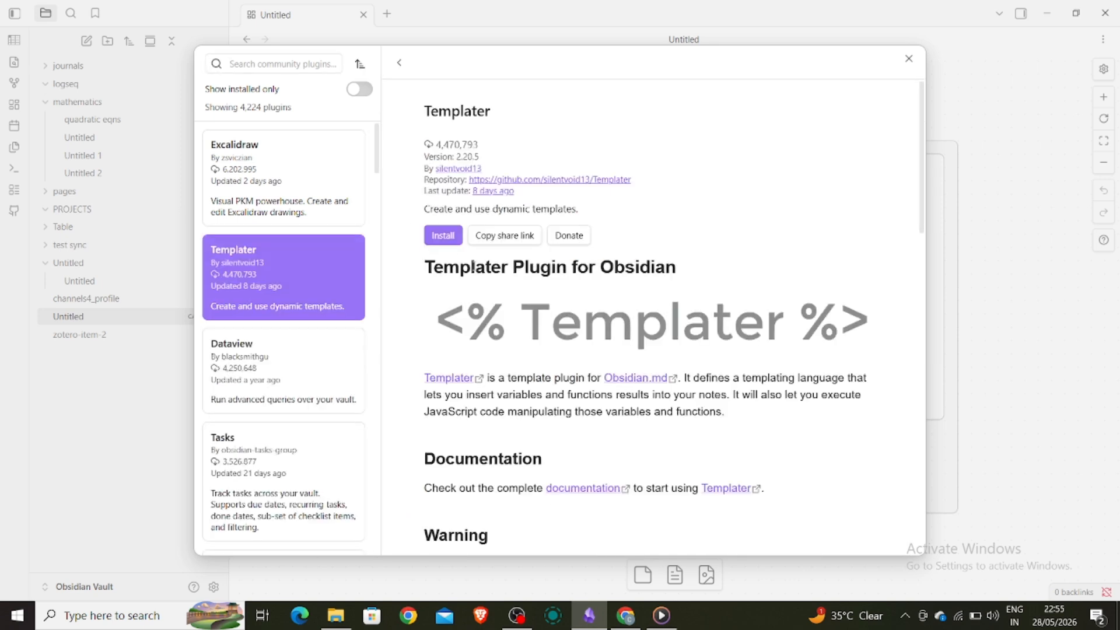
left_click(450, 238)
left_click(445, 235)
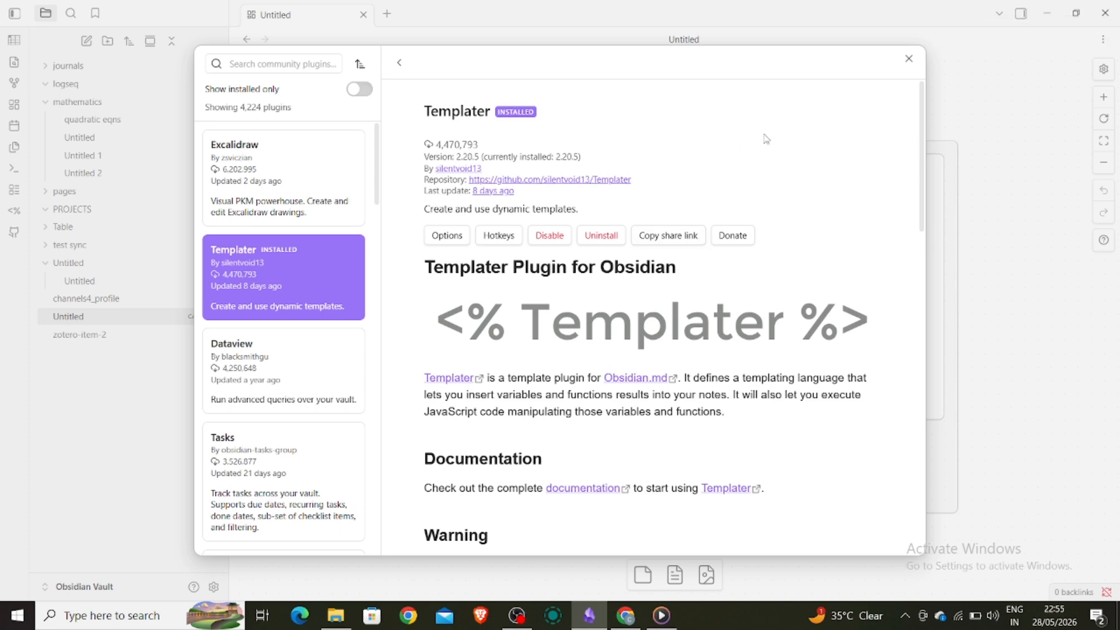
left_click(908, 60)
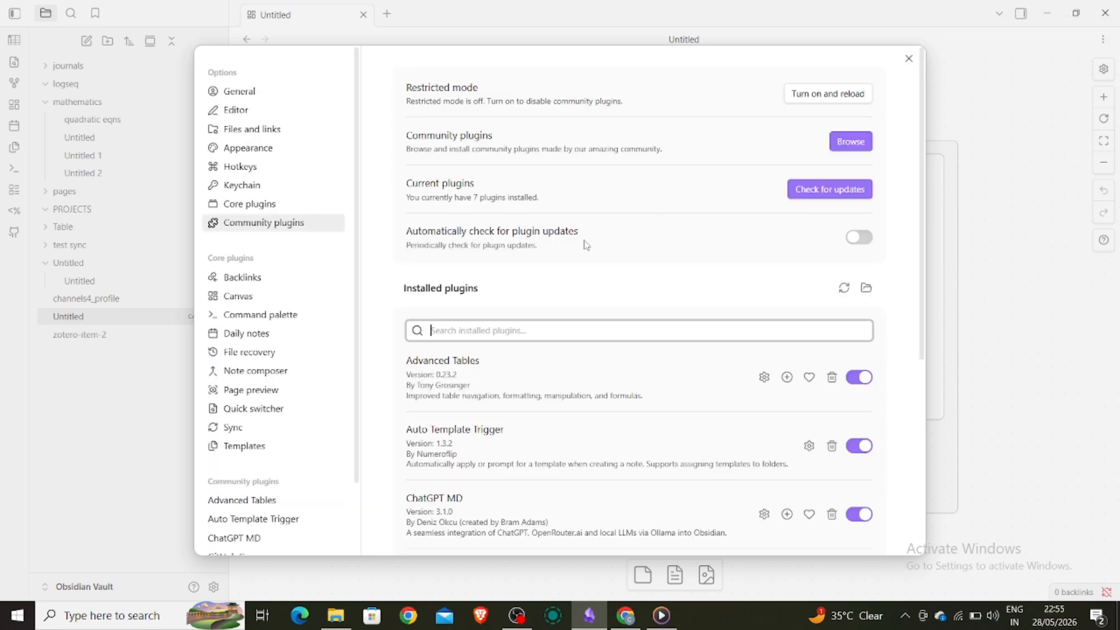
- Create a new vault folder named 'templates'
scroll(563, 424, "down", 5)
scroll(563, 424, "down", 1)
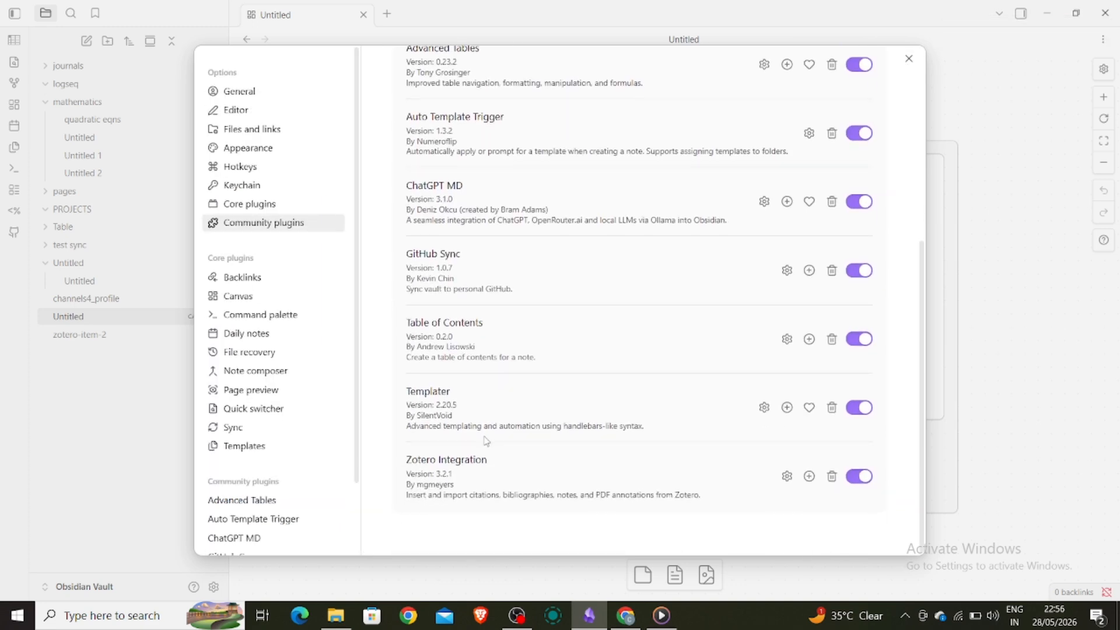
left_click(764, 407)
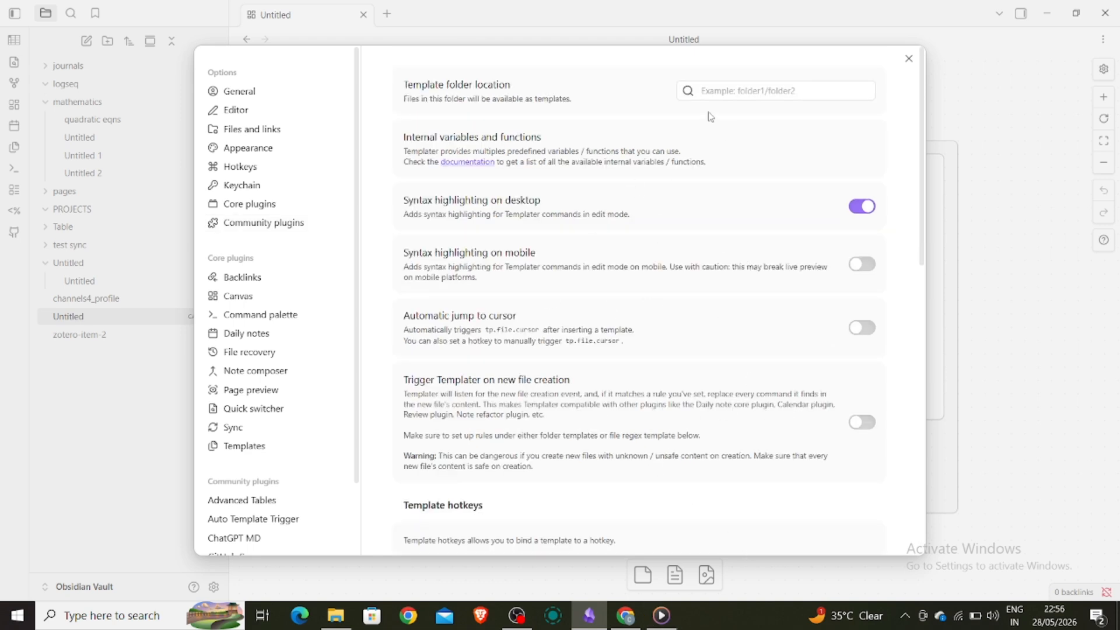
key("Escape")
left_click(111, 45)
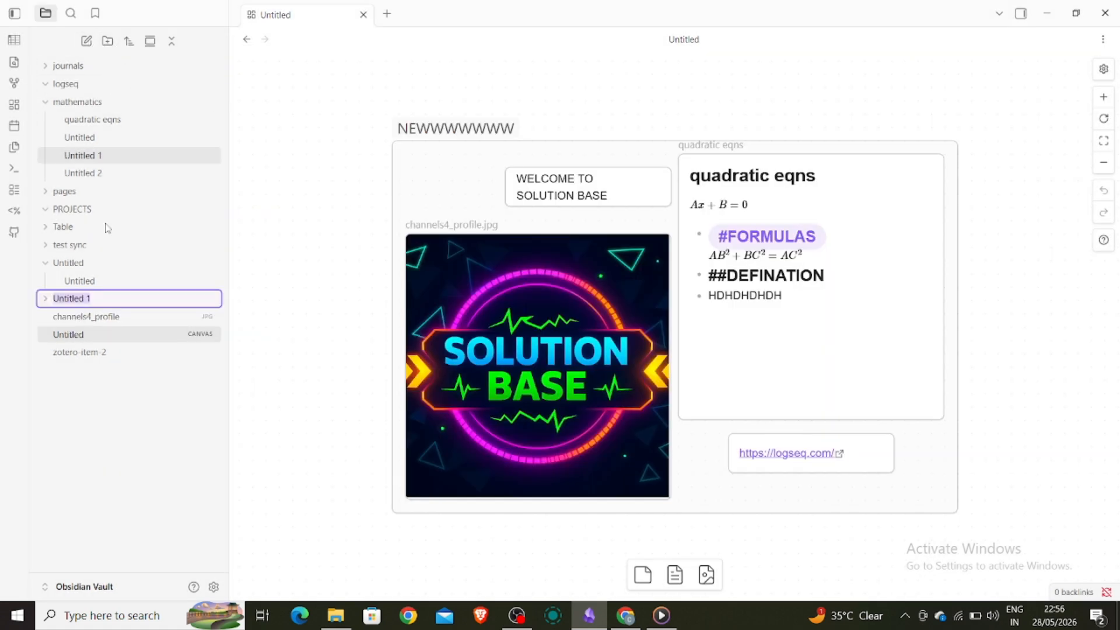
type("tem")
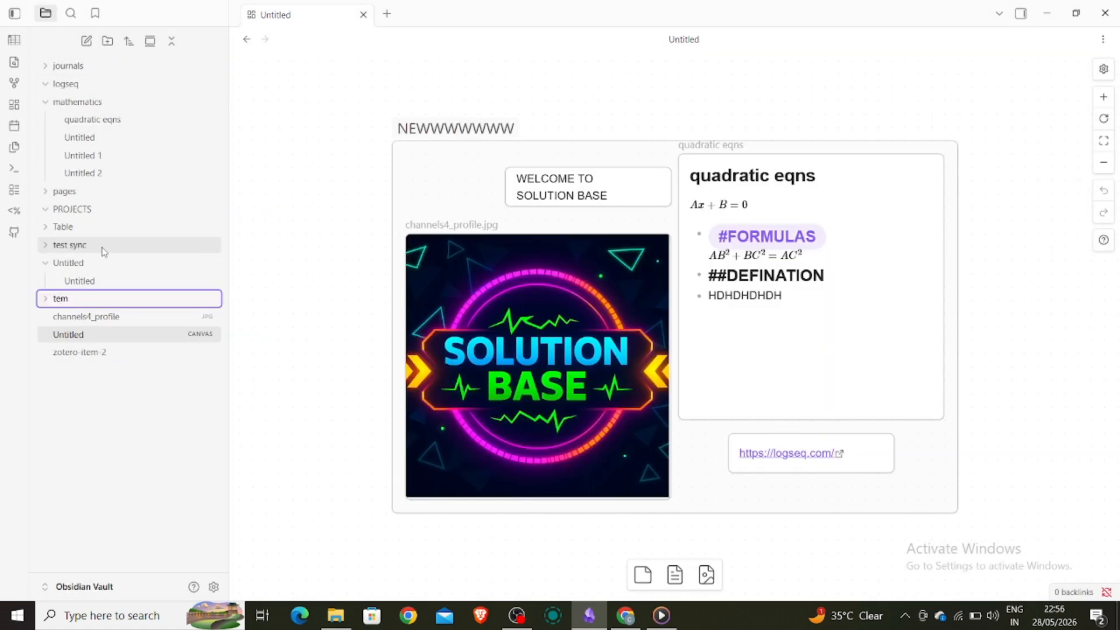
type("plates")
key("Return")
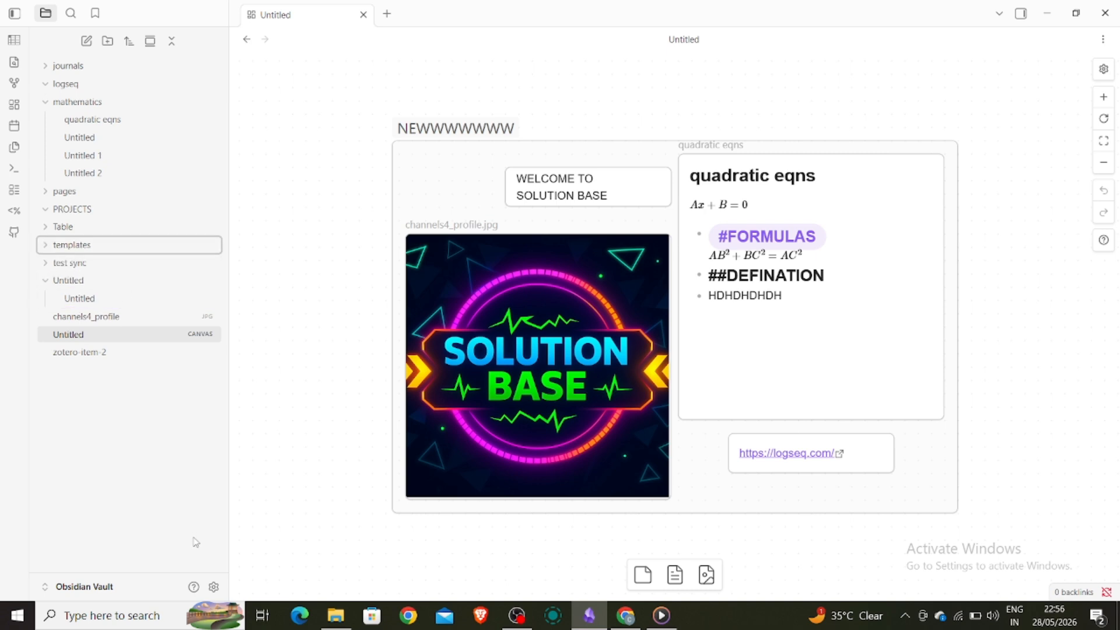
- Set 'templates' as Templater's template folder location and close Settings
left_click(213, 586)
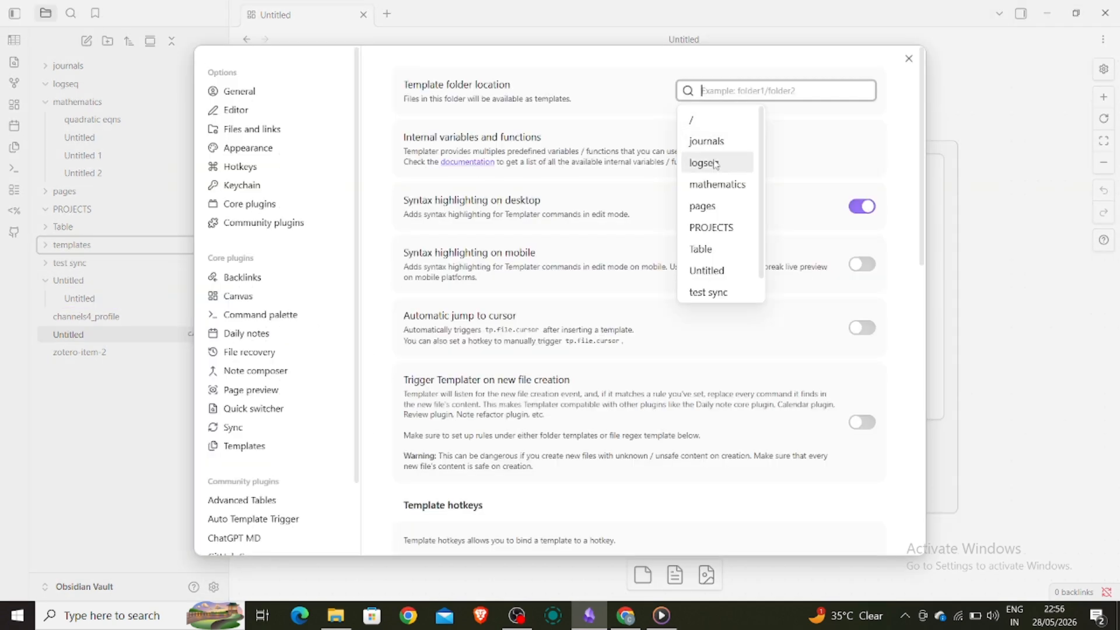
scroll(711, 205, "down", 1)
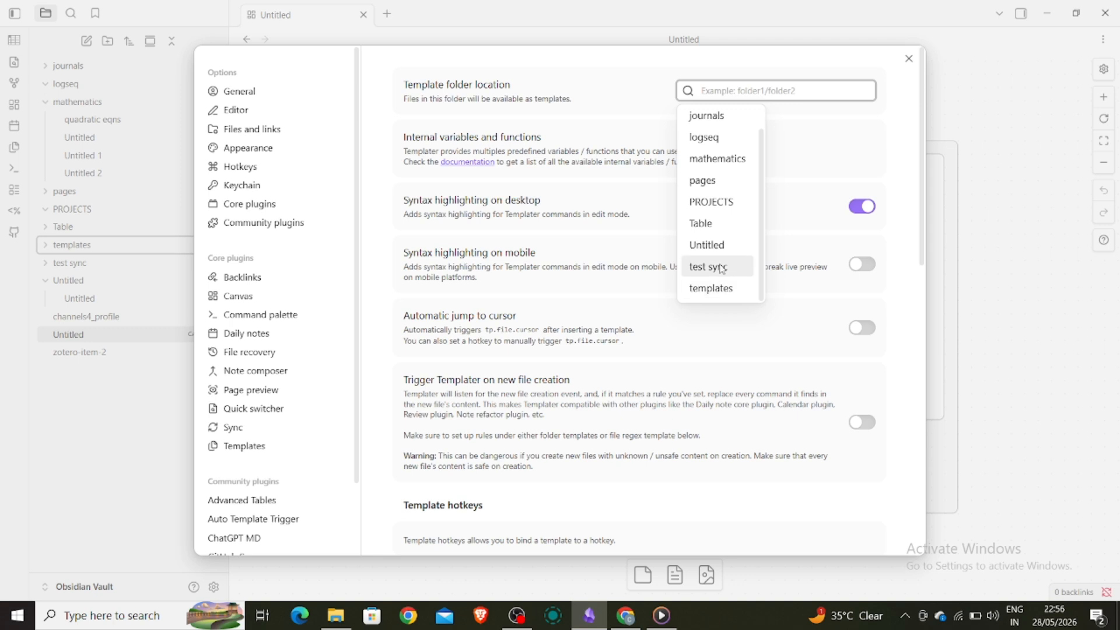
left_click(713, 287)
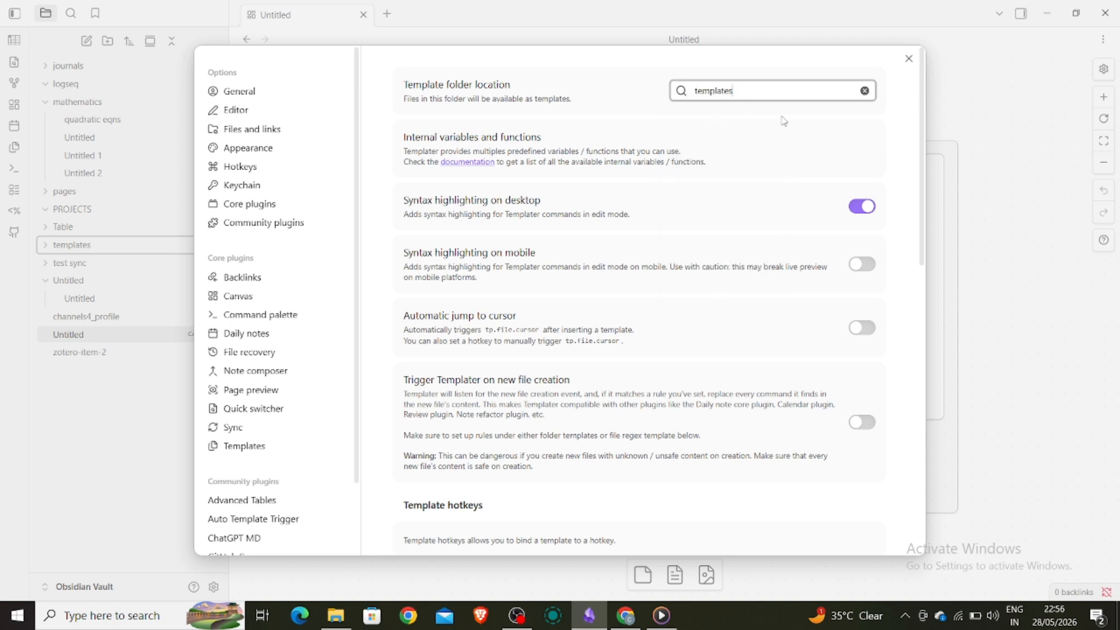
left_click(908, 59)
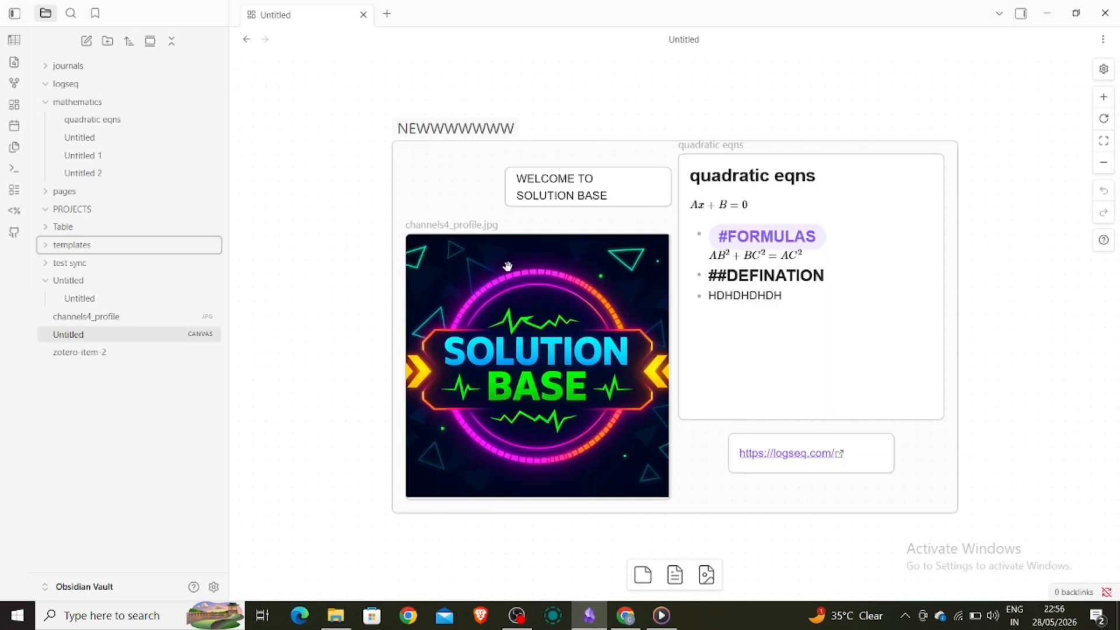
- Create a new note titled 'daily note' inside the templates folder
left_click(92, 245)
right_click(93, 248)
left_click(114, 258)
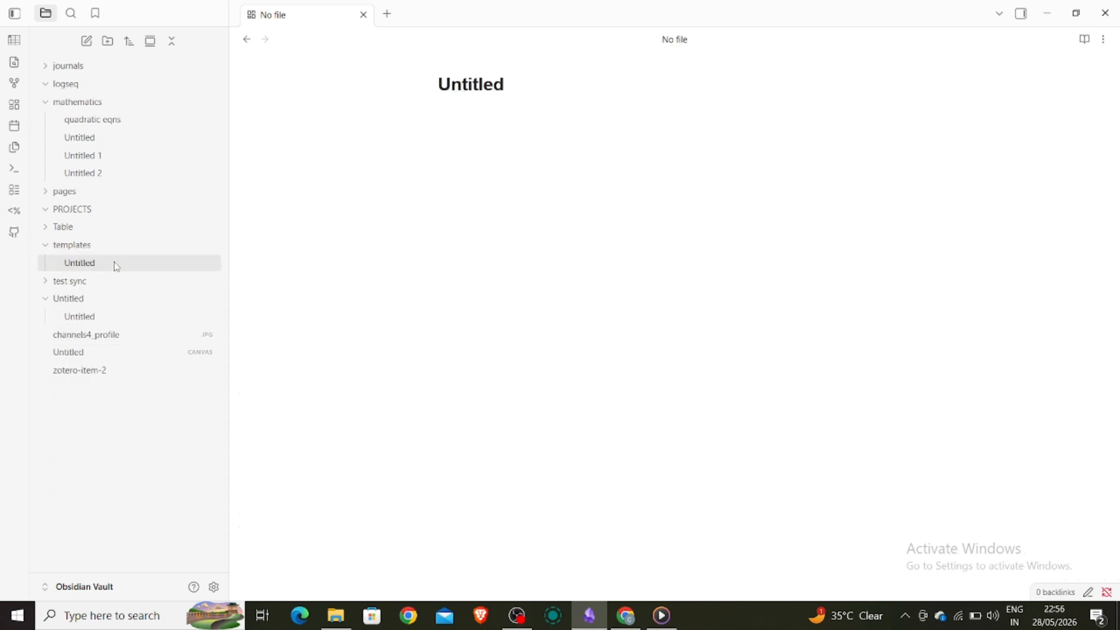
type("da")
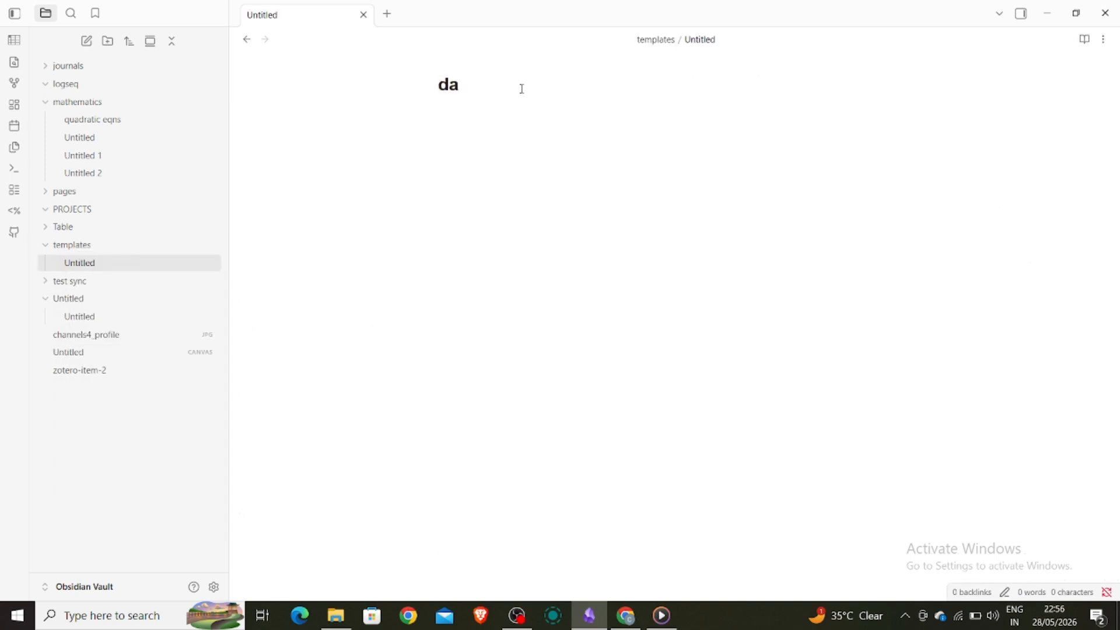
type("ily note")
key("Return")
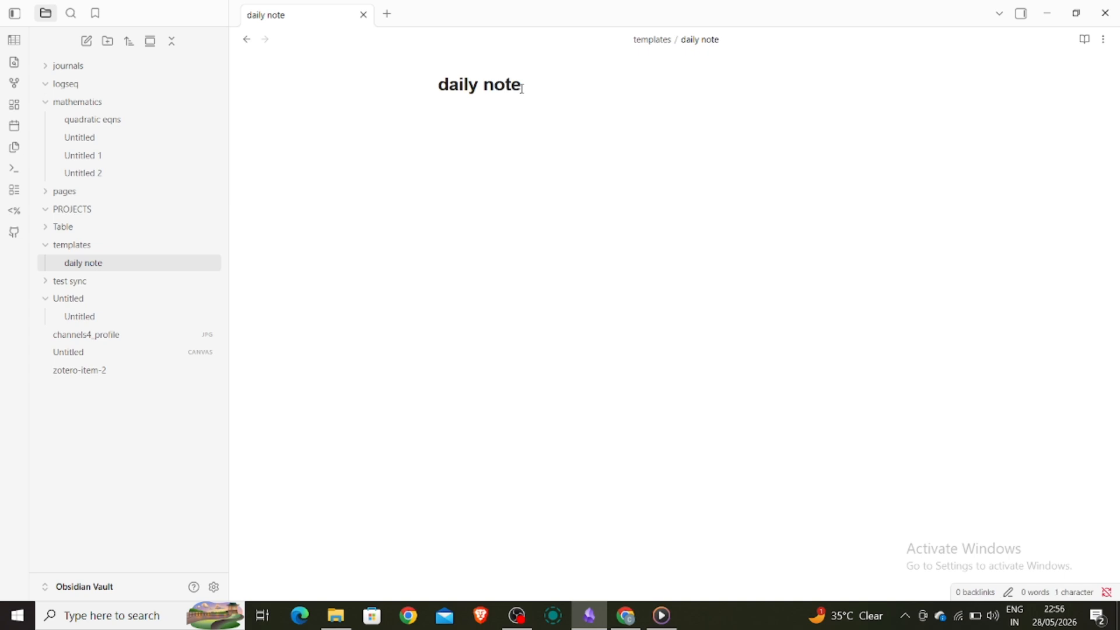
- Type the lines 'Hello guy' and 'welcome to solution base' into the note
type("He")
key("BackSpace")
type("ello gu")
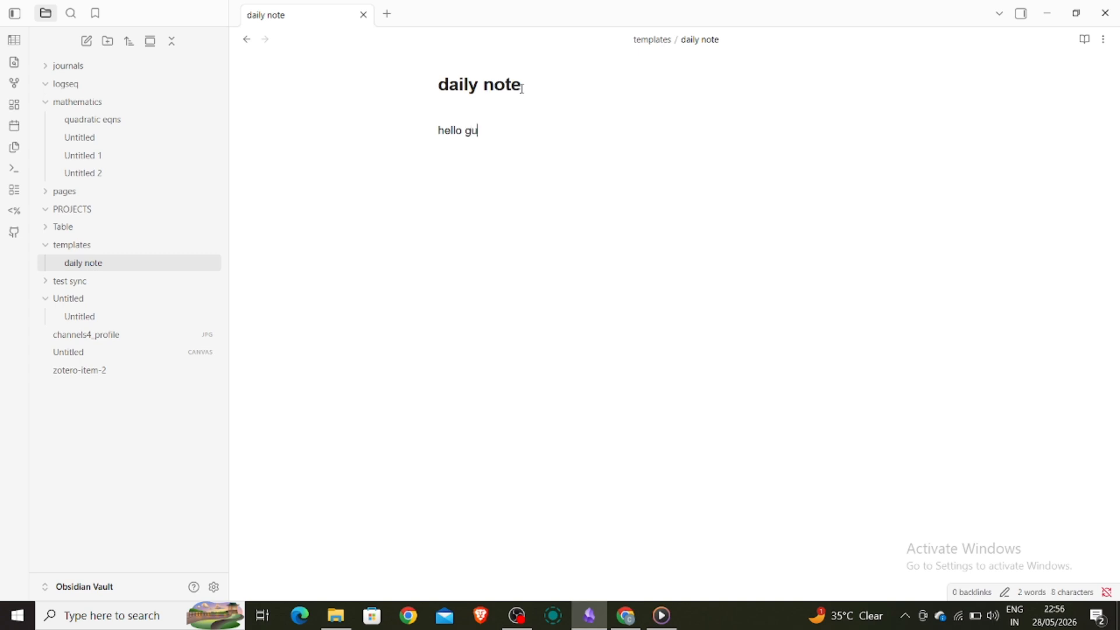
type("y we")
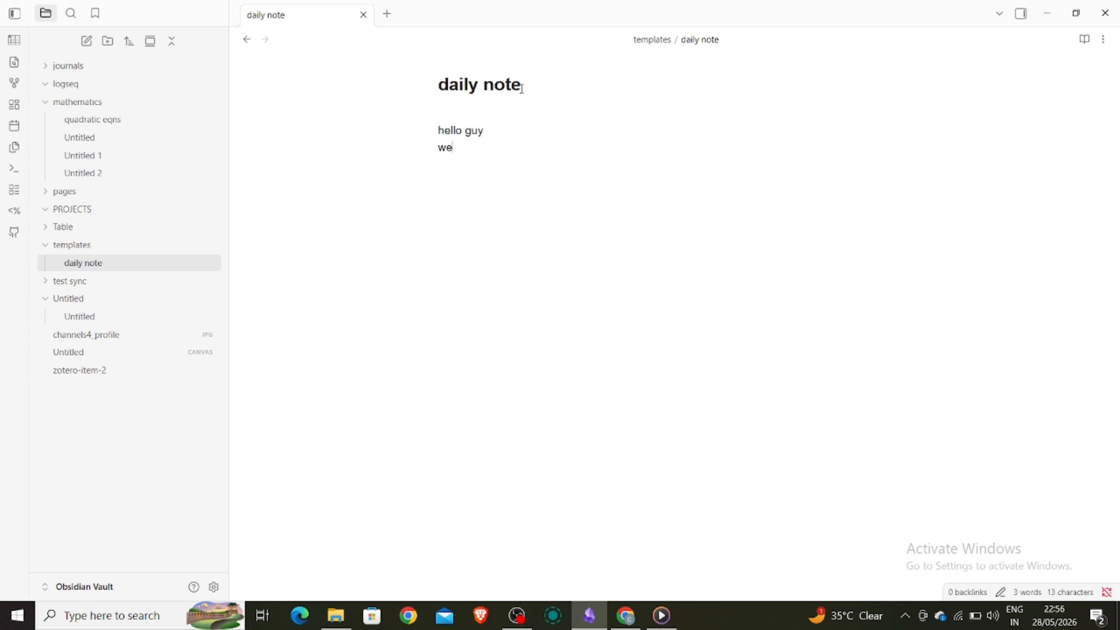
type("lcome to solution base ")
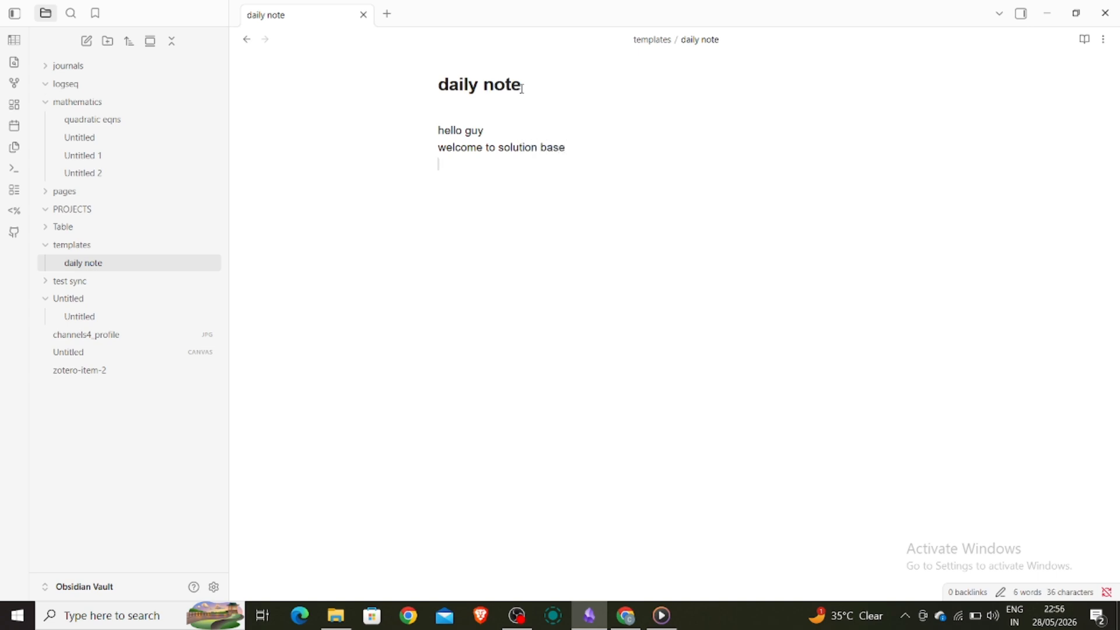
type("date")
key("BackSpace")
key("BackSpace")
key("BackSpace")
key("BackSpace")
- Insert the current date 2026-05-28 as the note's third line from the command search
left_click(15, 169)
type("date")
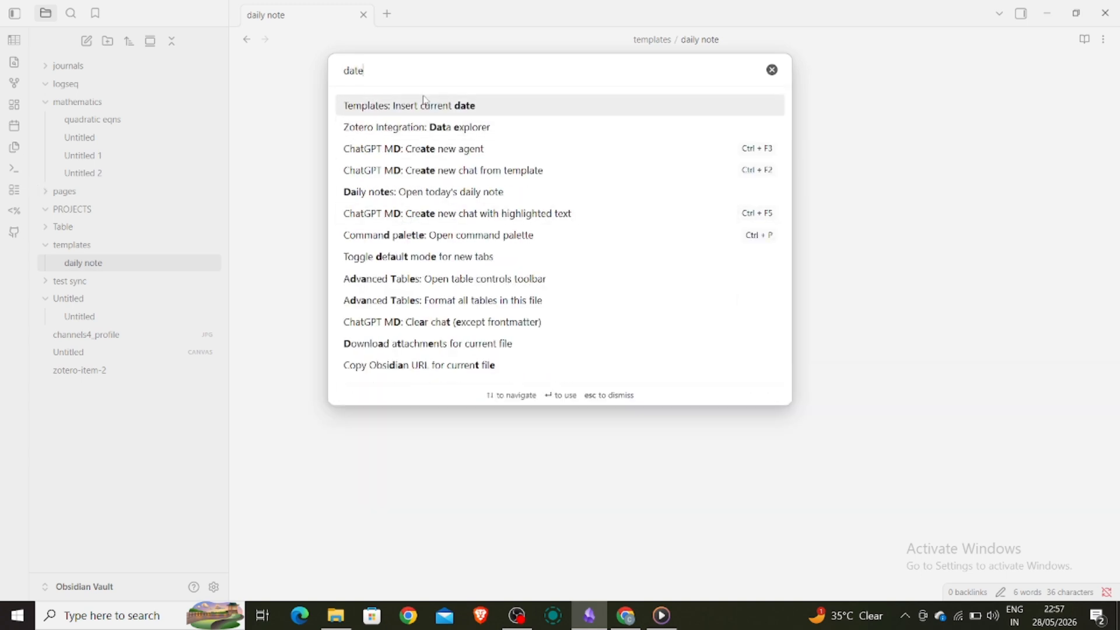
left_click(396, 109)
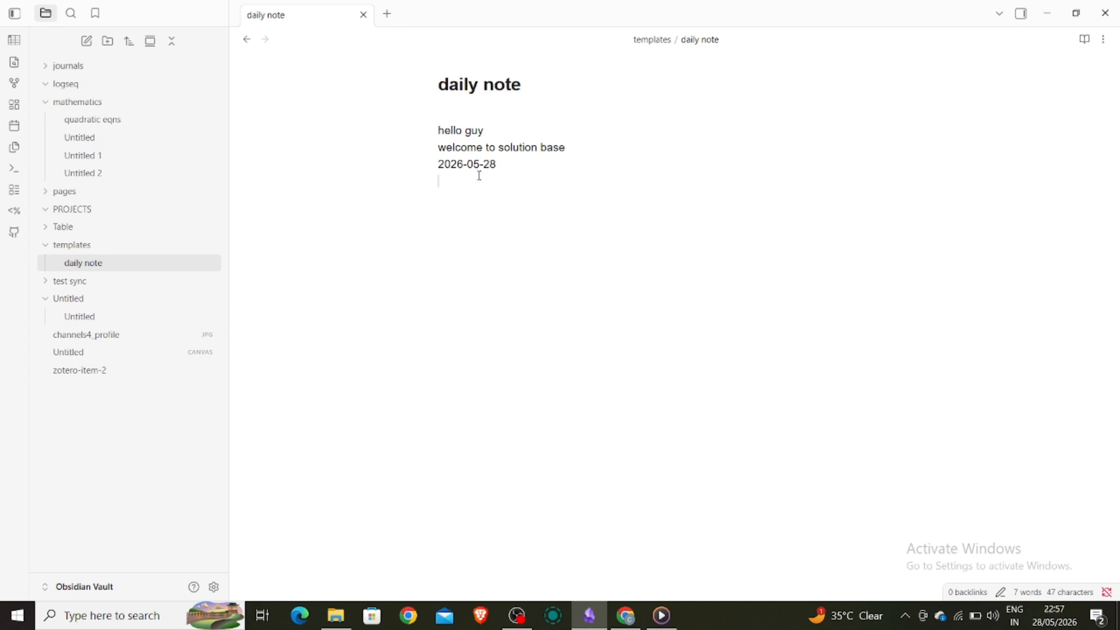
- Search the commands for 'tem', then clear and close the command palette
left_click(21, 174)
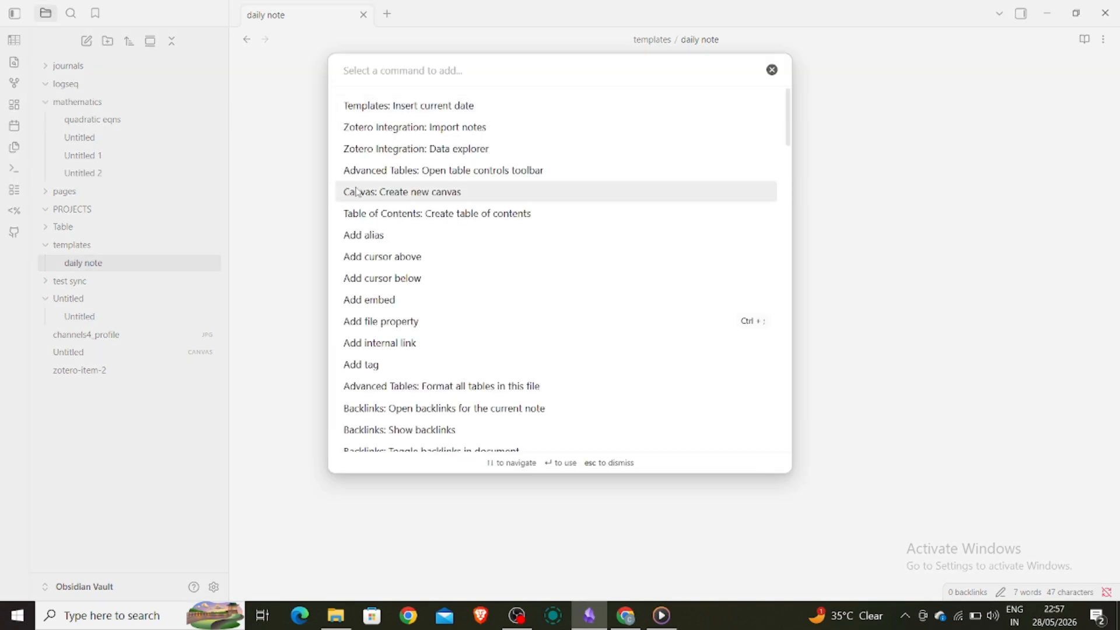
type("tem")
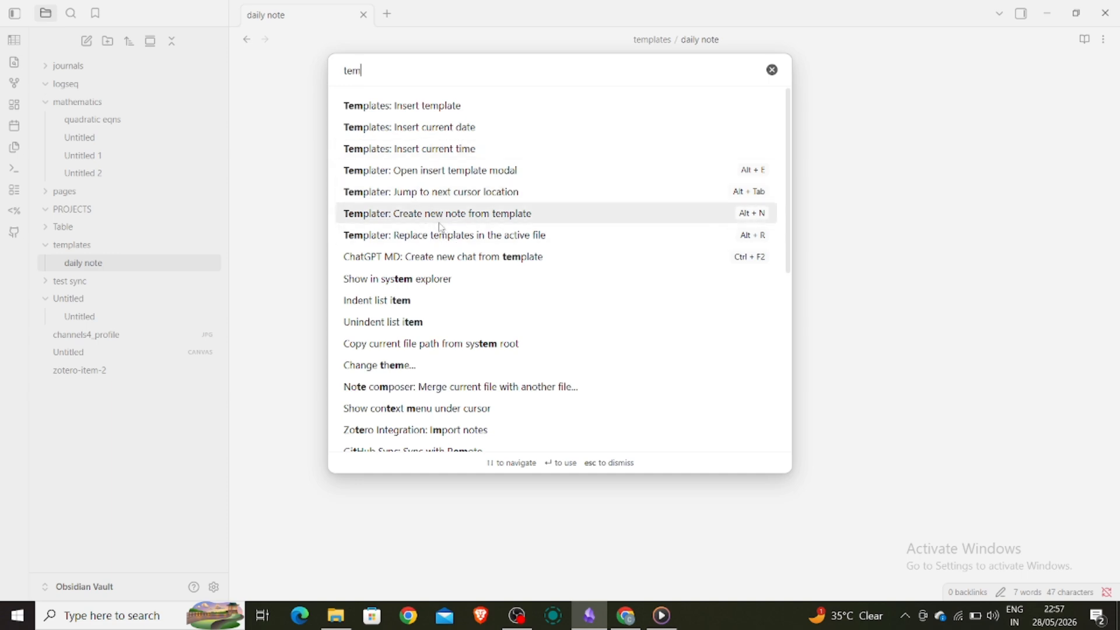
left_click(772, 70)
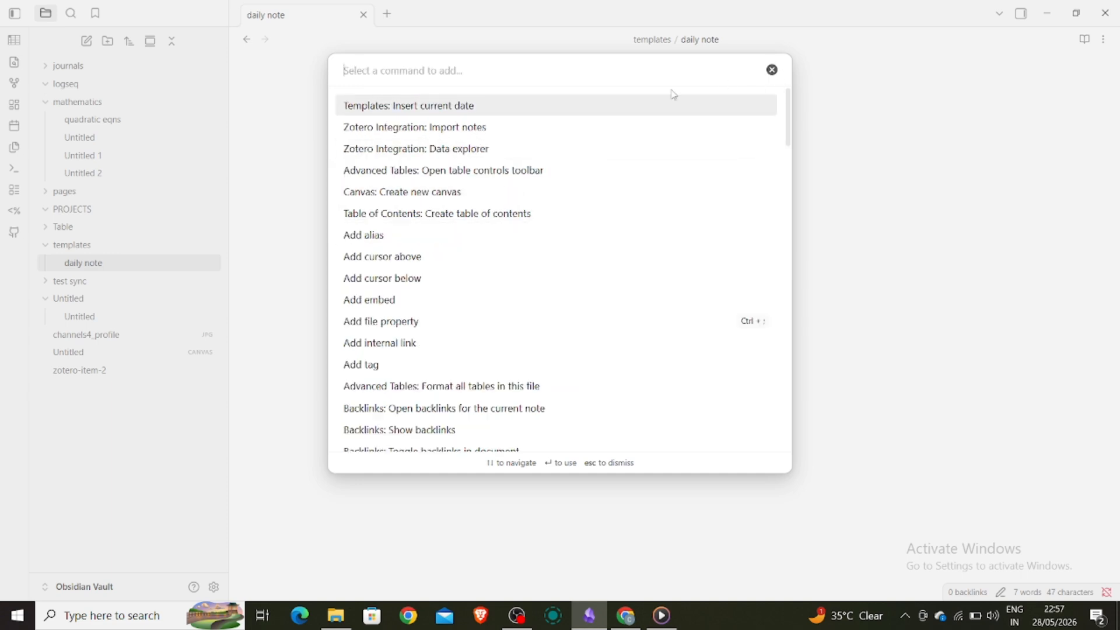
left_click(772, 69)
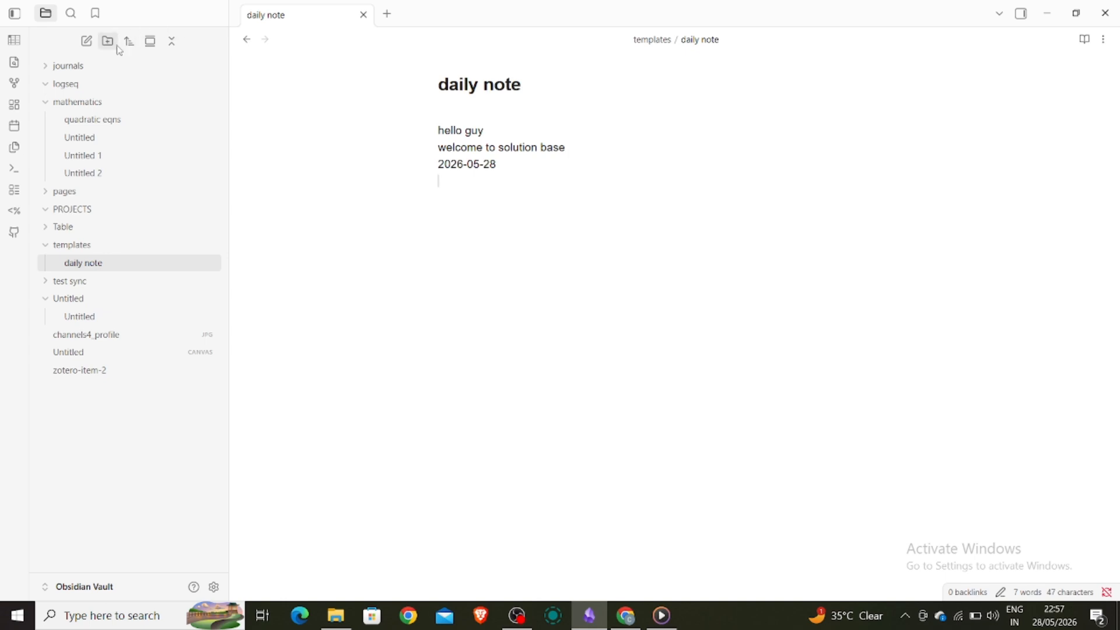
- Create notes Untitled, Untitled 1 and PROJECTS/Untitled, each auto-filled with the daily note template
left_click(86, 40)
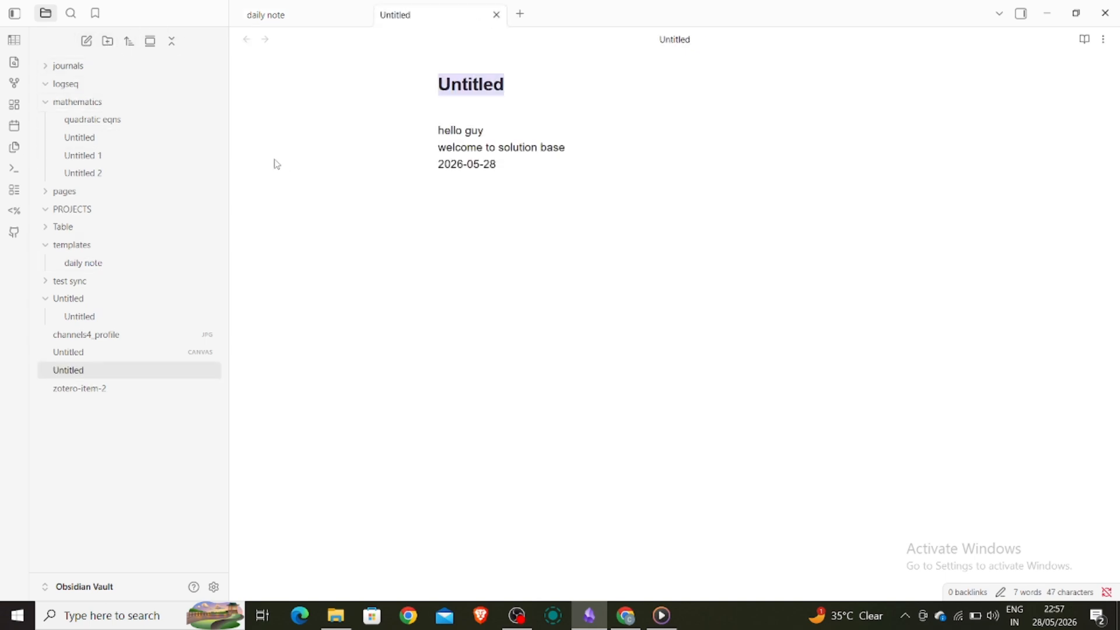
left_click(87, 42)
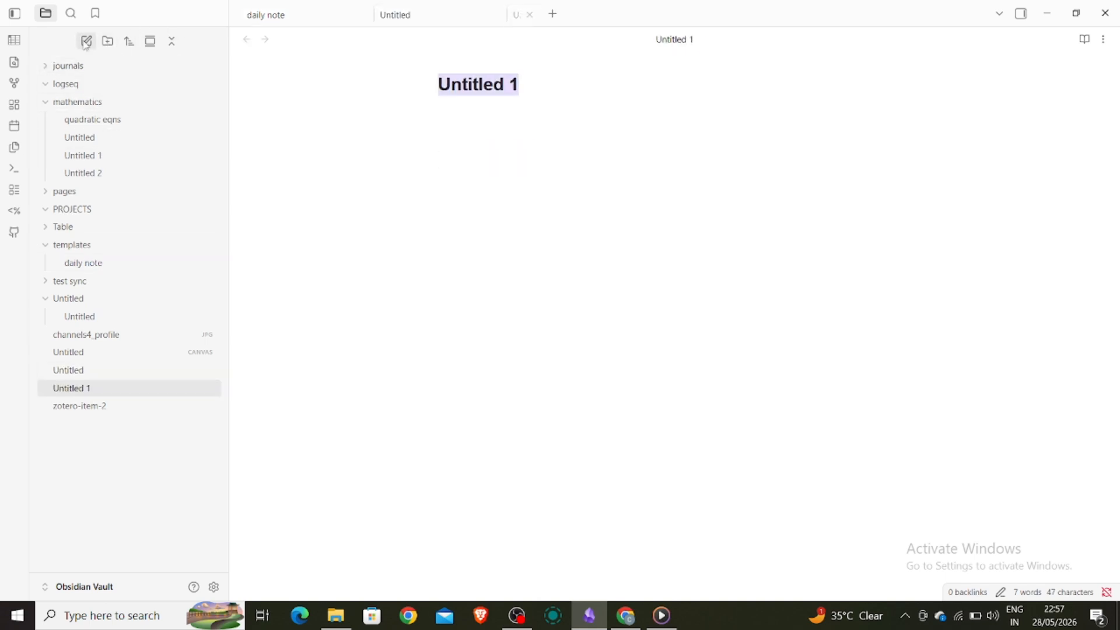
right_click(88, 213)
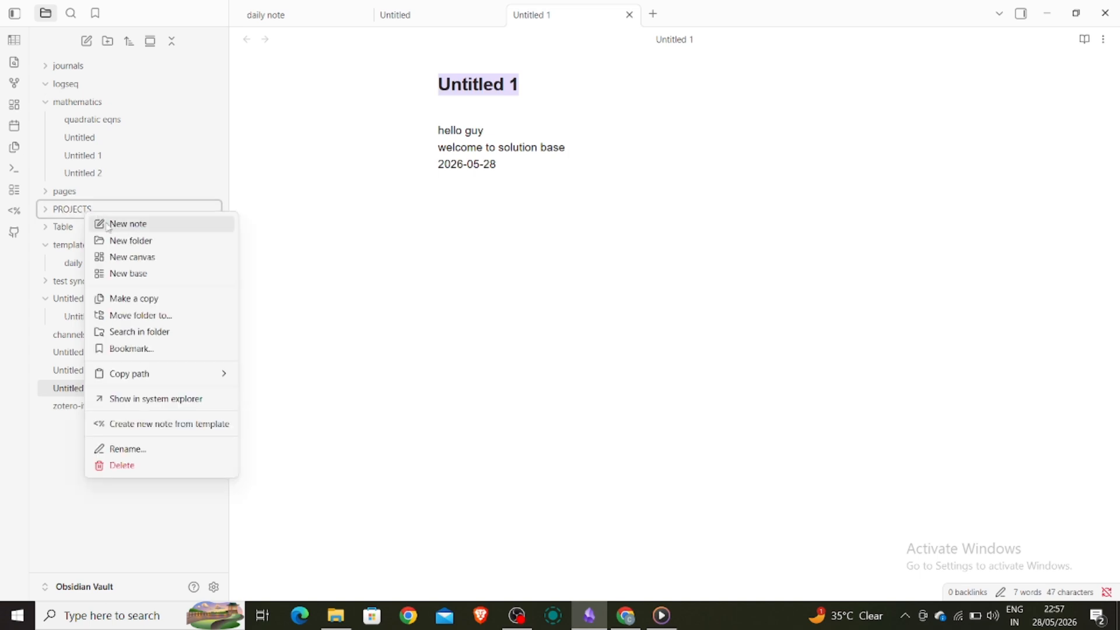
left_click(108, 225)
left_click(88, 211)
right_click(91, 215)
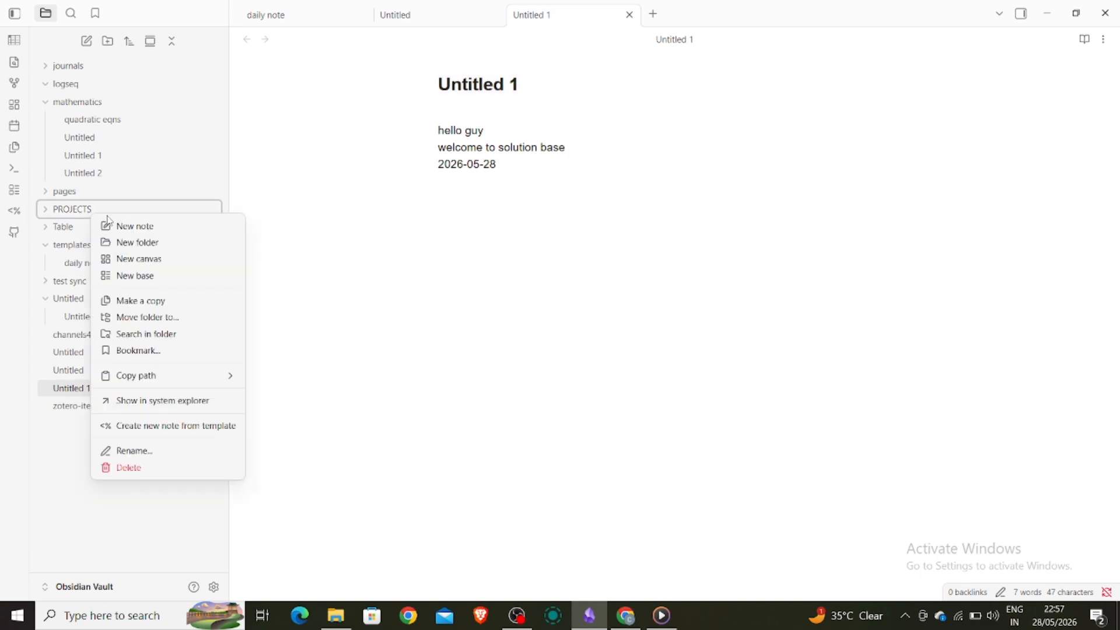
left_click(114, 226)
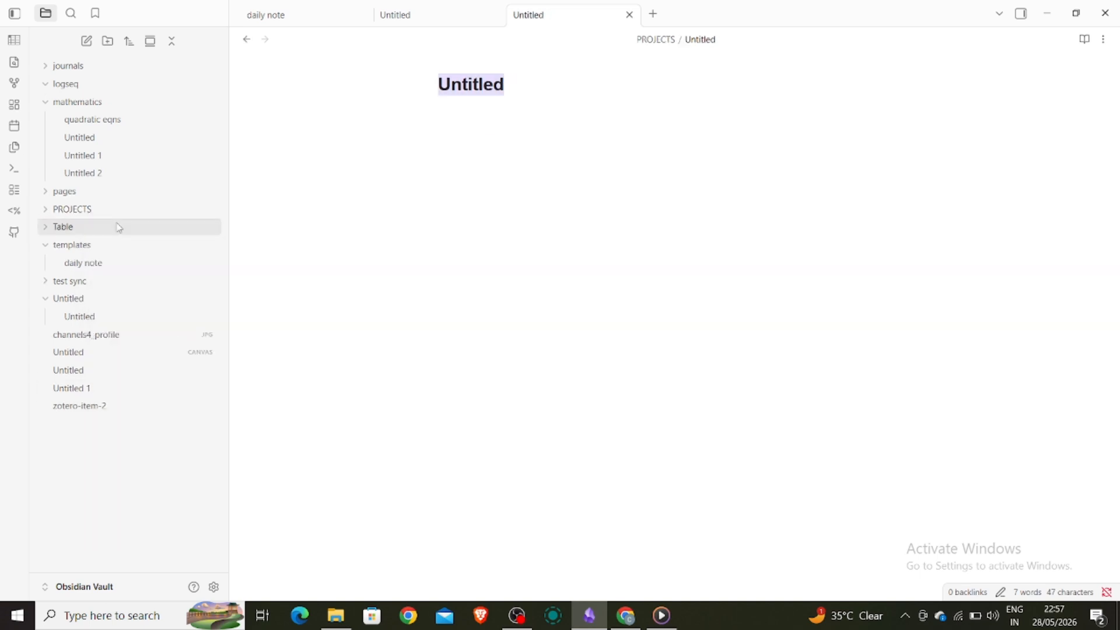
left_click(13, 174)
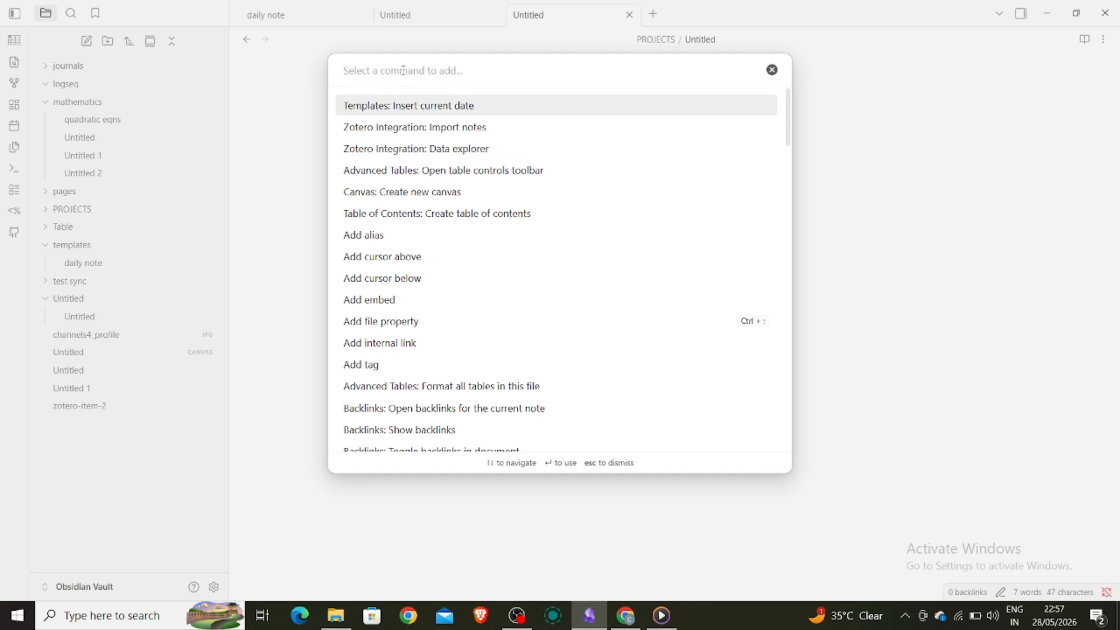
- Insert the 'daily note' template again into PROJECTS/Untitled via 'Templates: Insert template'
type("te")
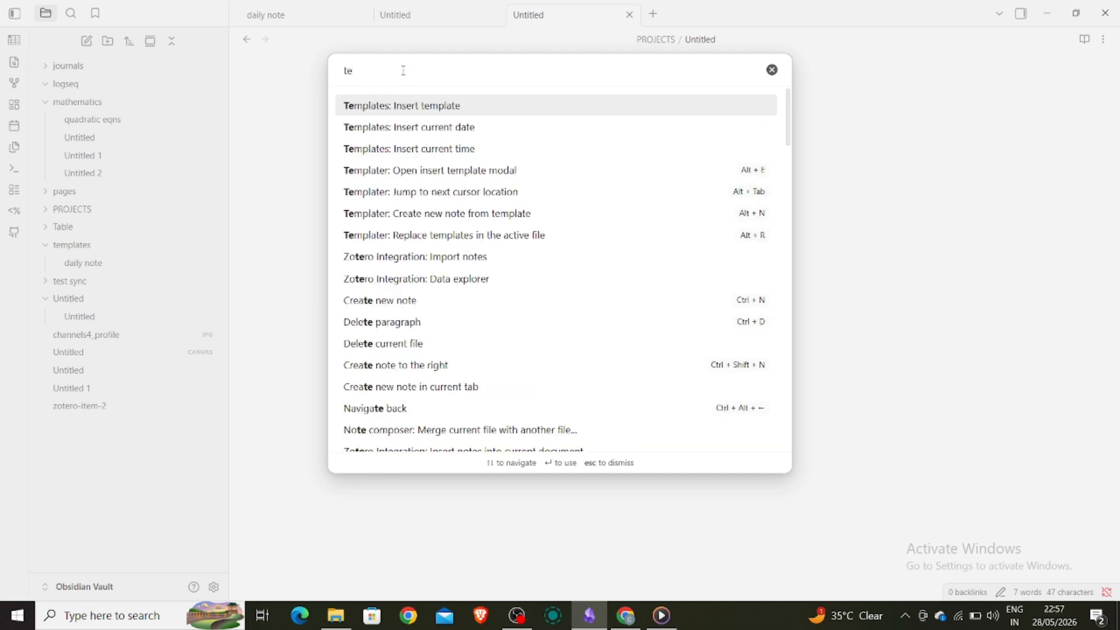
left_click(406, 106)
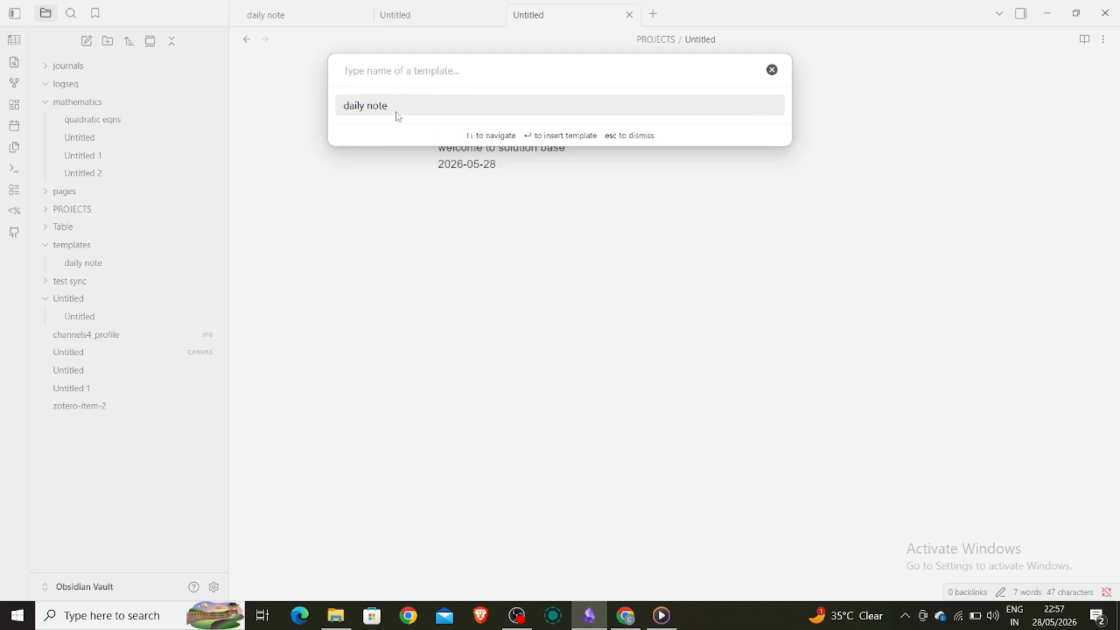
left_click(397, 112)
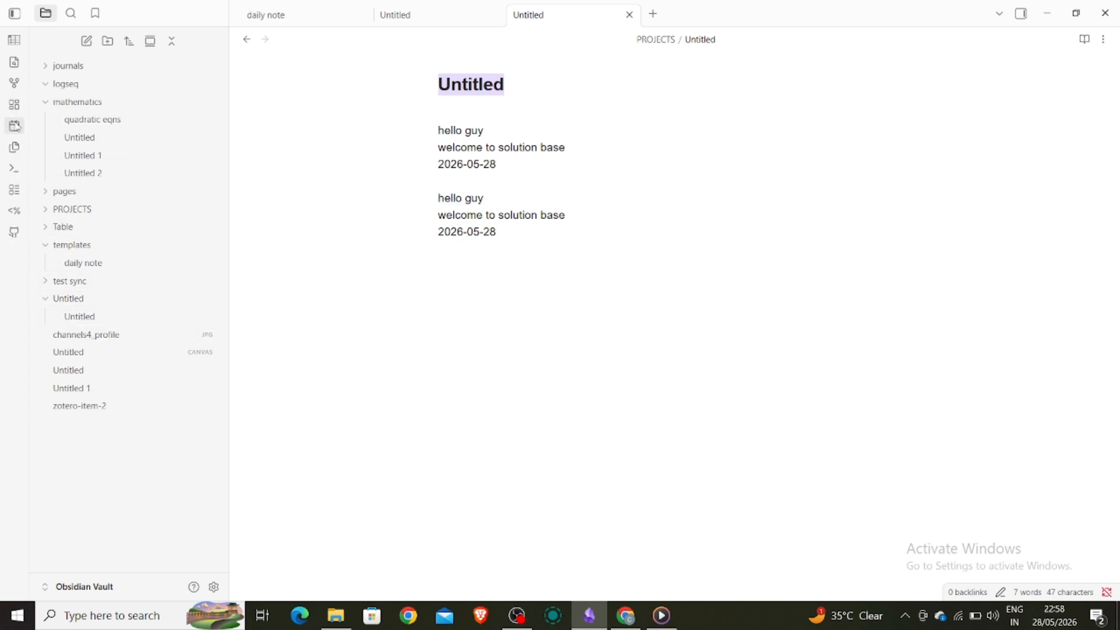
left_click(14, 173)
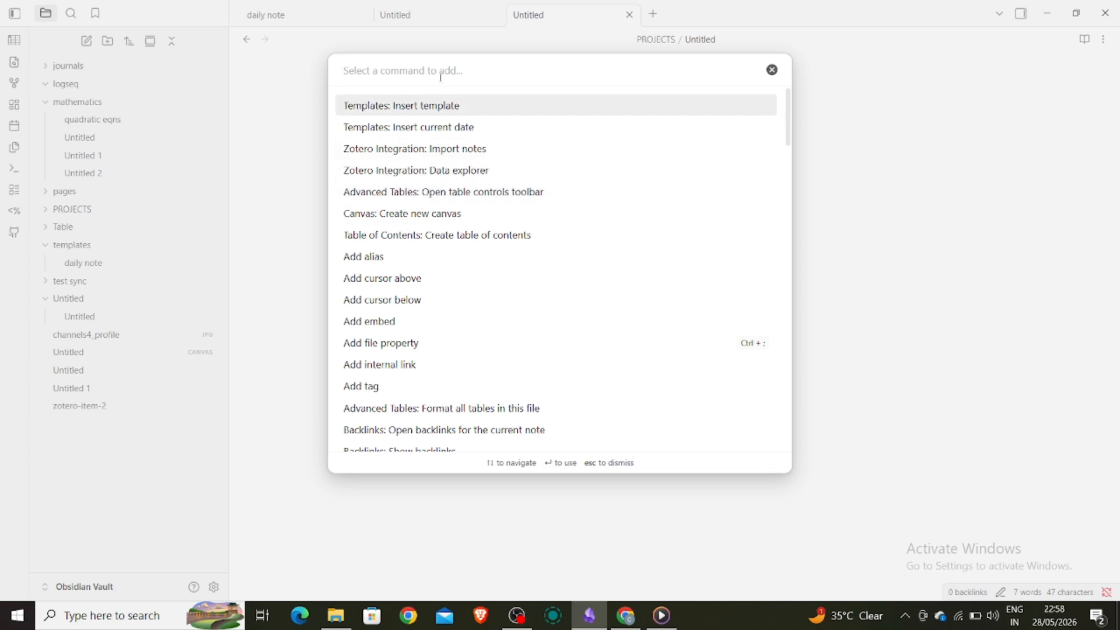
type("temp")
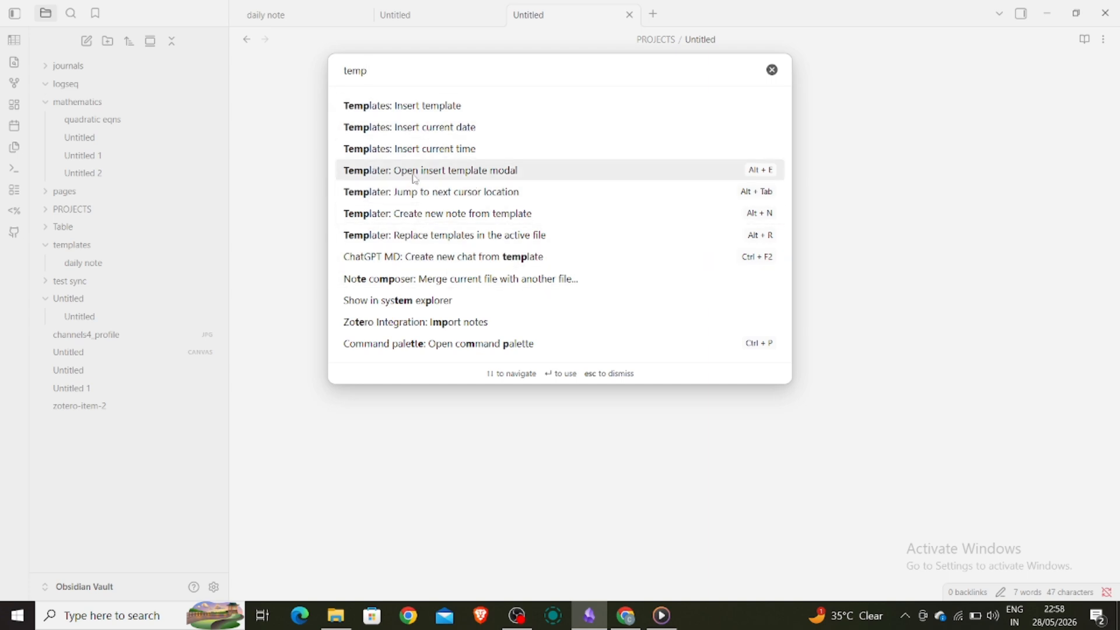
left_click(502, 456)
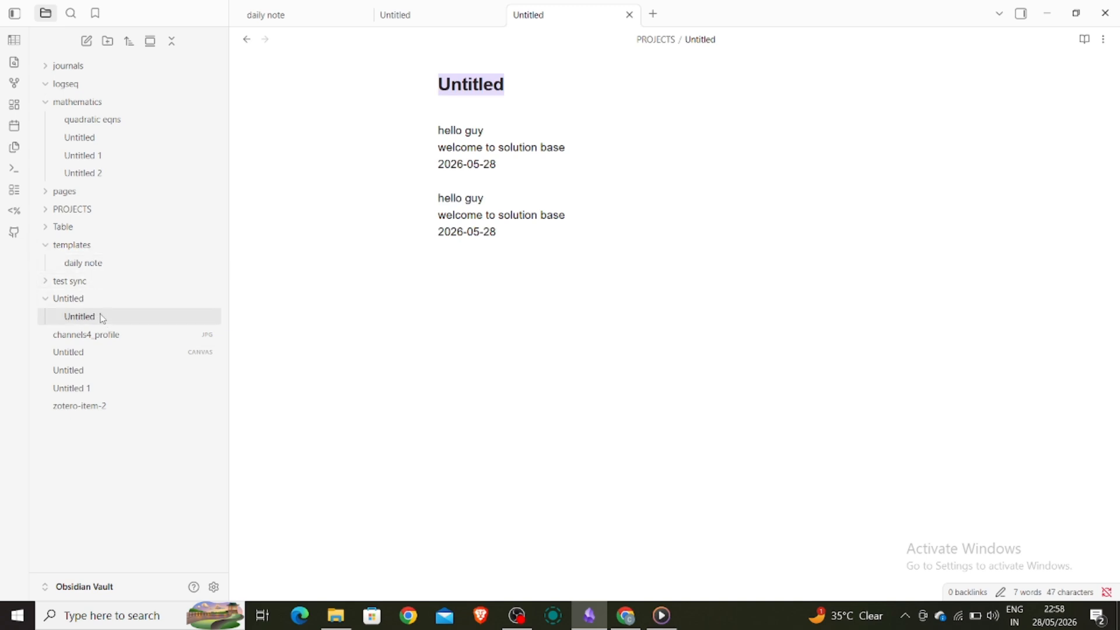
- Add a templated new note inside the Untitled folder, then reopen Settings
left_click(85, 298)
right_click(87, 301)
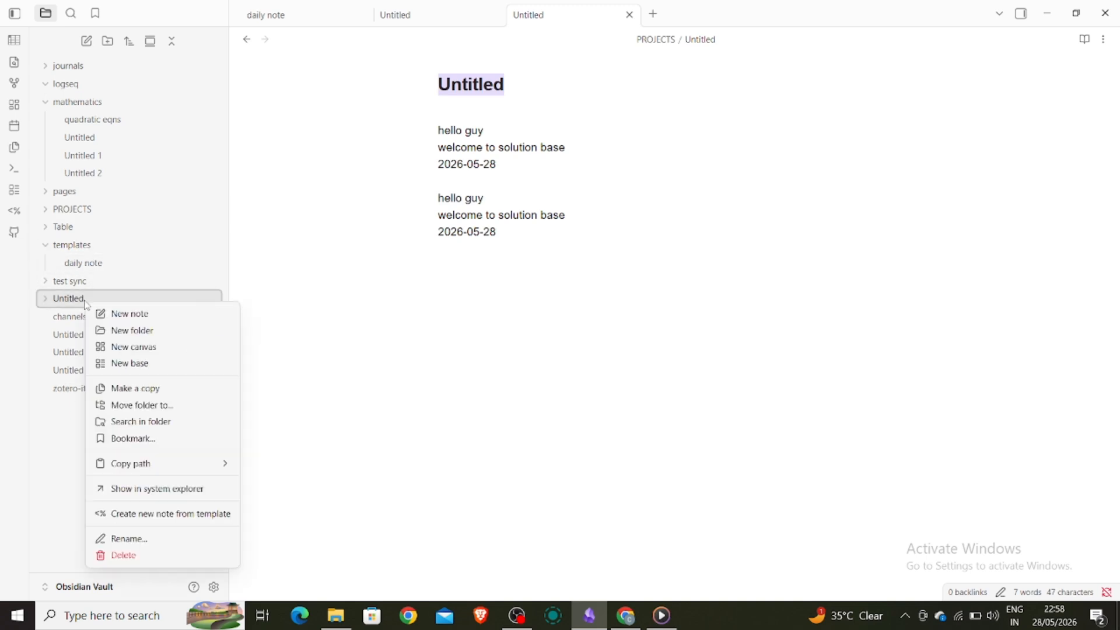
left_click(133, 321)
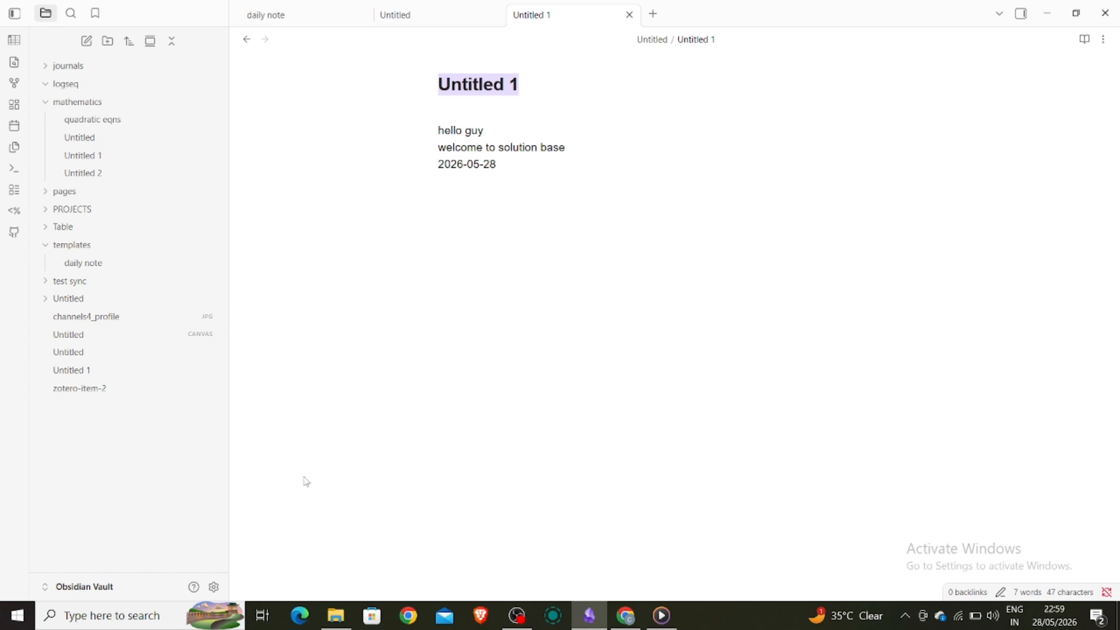
left_click(214, 587)
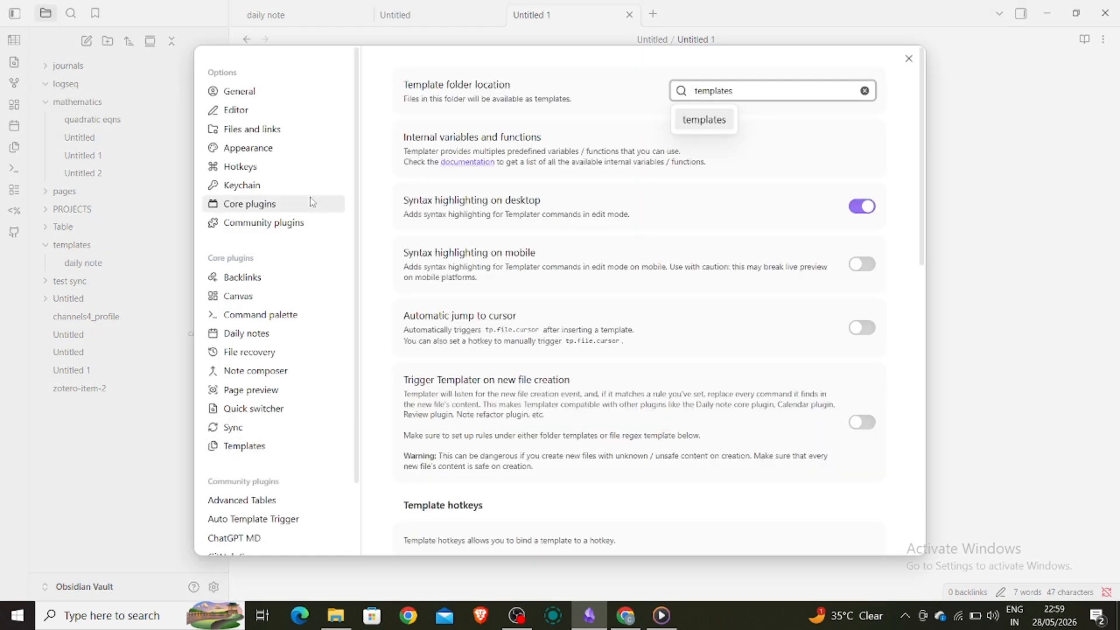
- Scroll through Templater's options from Community plugins, then close Settings
left_click(291, 222)
scroll(591, 443, "down", 5)
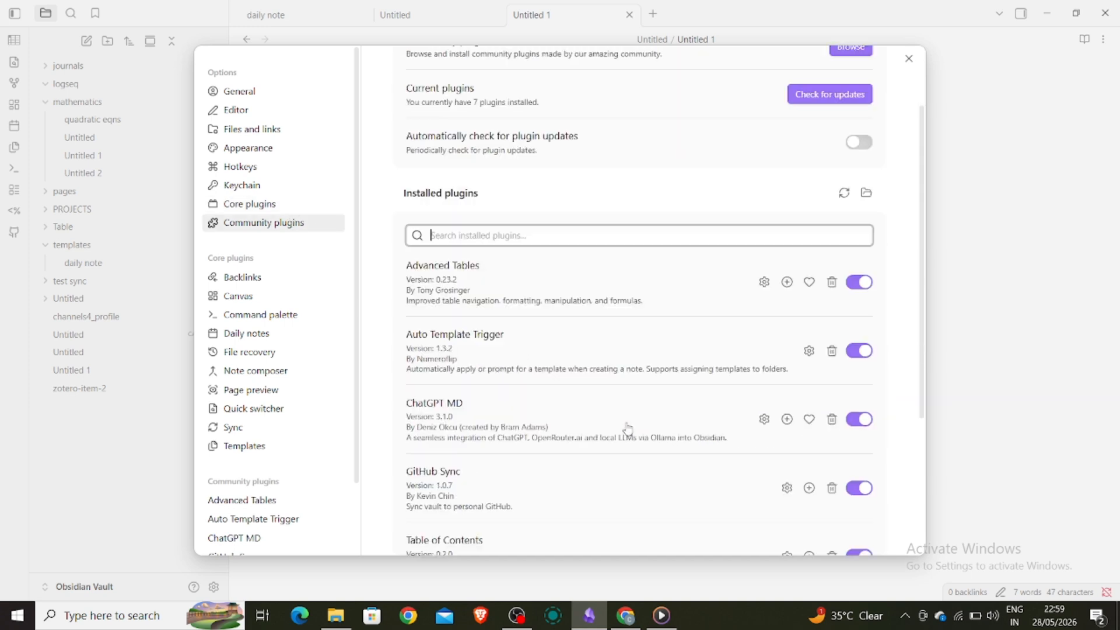
left_click(762, 470)
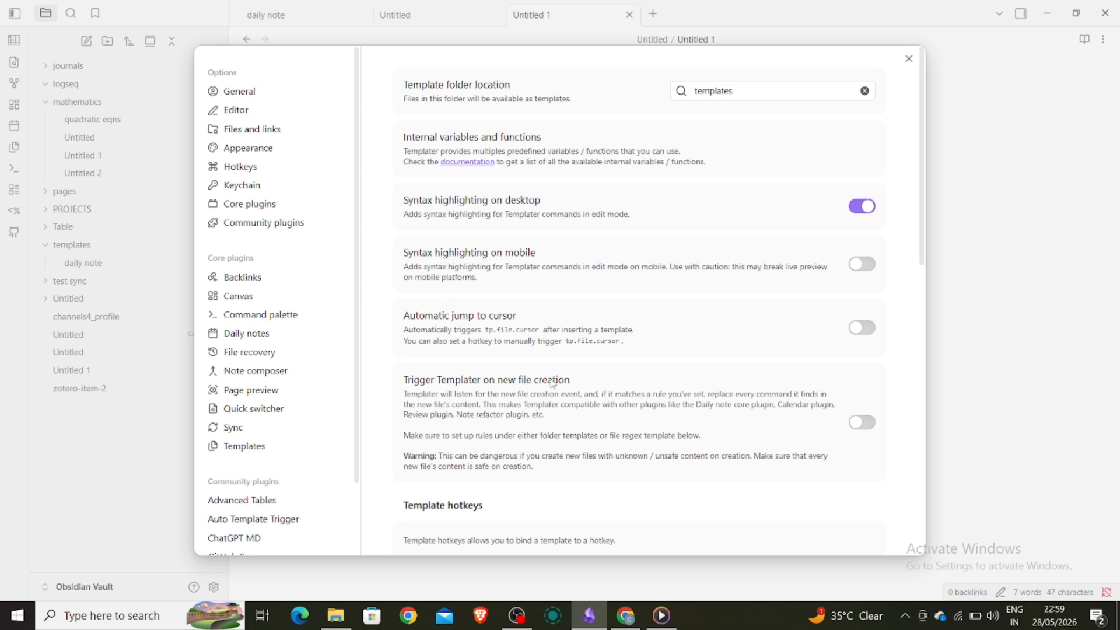
scroll(549, 382, "down", 5)
scroll(549, 349, "down", 5)
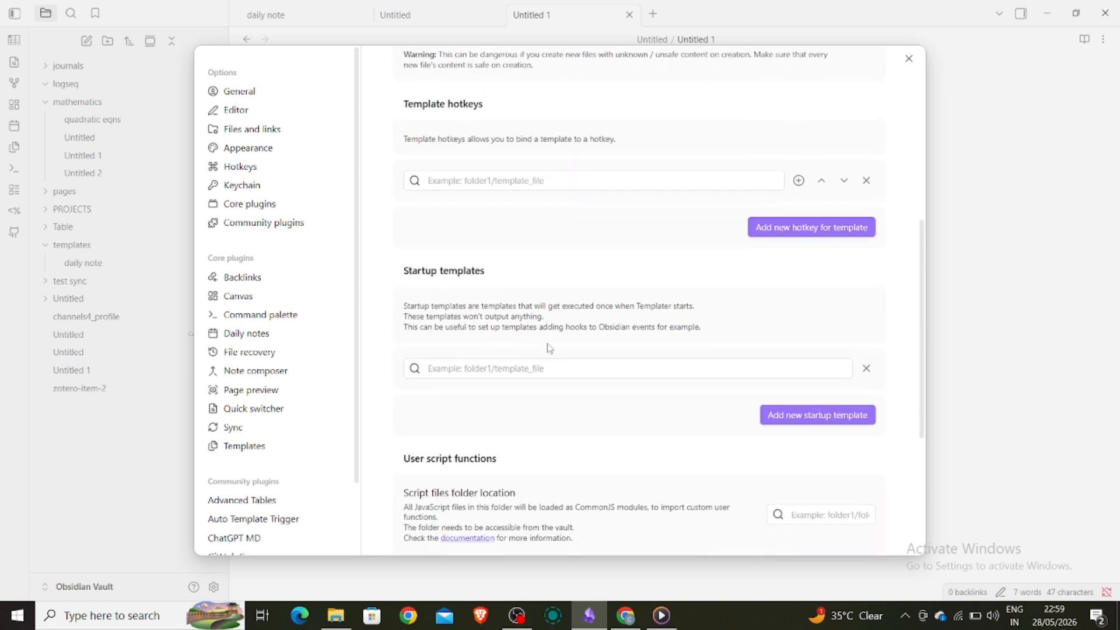
scroll(548, 348, "down", 1)
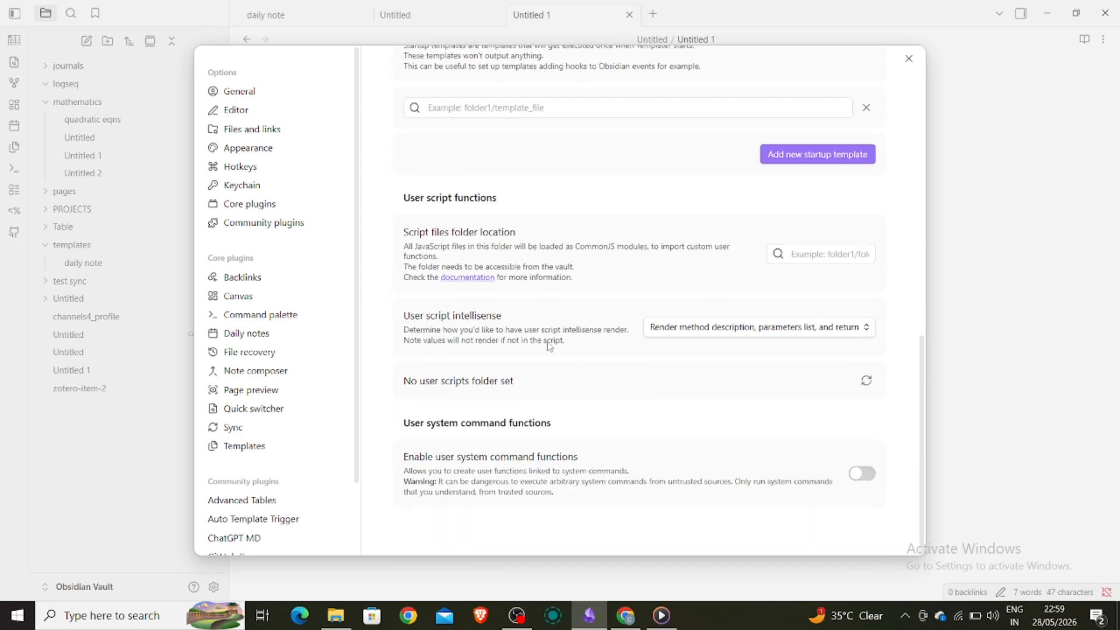
left_click(908, 59)
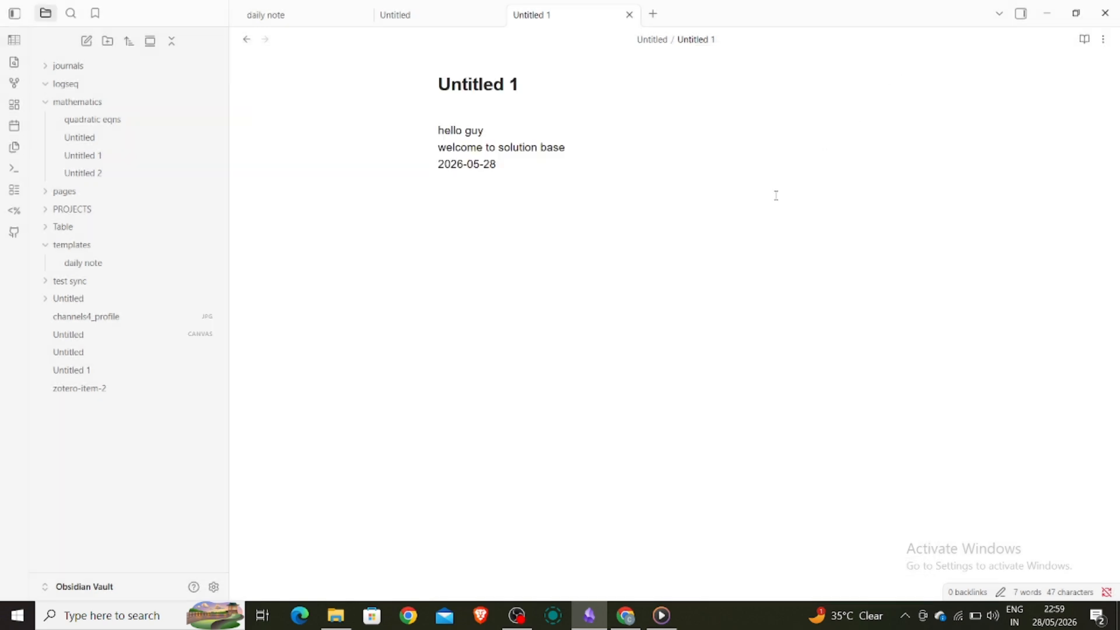